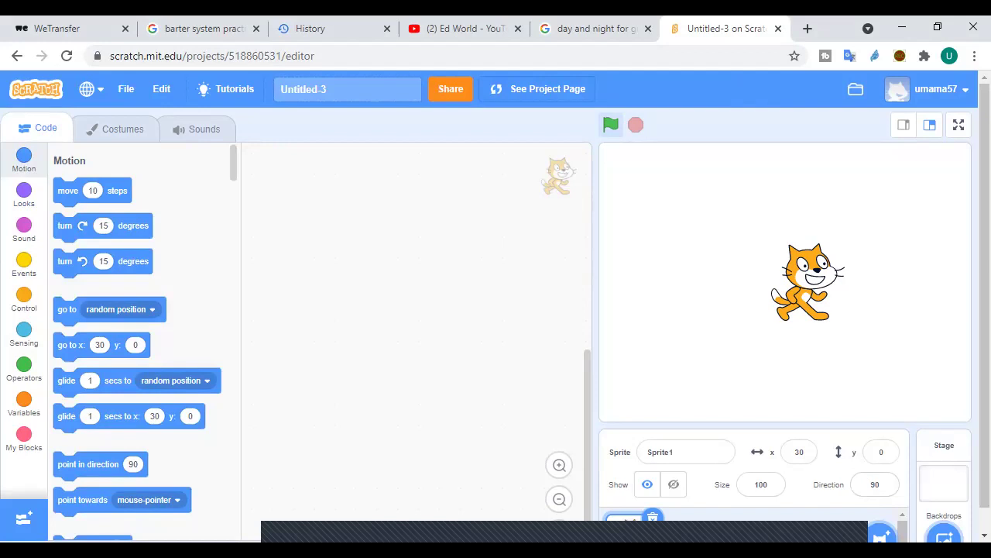
Run the "move 10 steps" block twice to shift the cat sprite along the stage
{"action": "left_click", "coordinate": [68, 191]}
{"action": "left_click", "coordinate": [68, 191]}
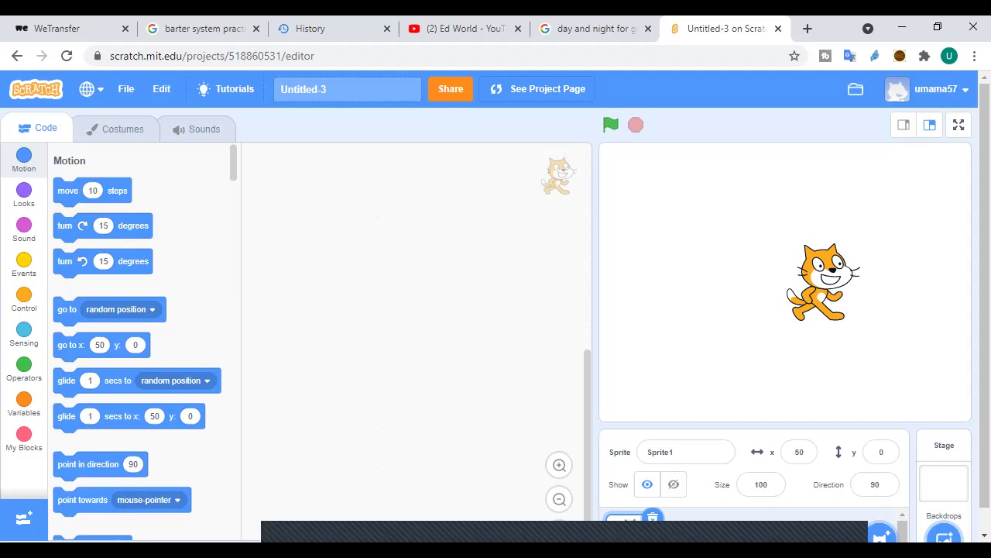
Open the sprite library and examine each category in order, from Animals through Letters, including the full set of letter styles
{"action": "mouse_move", "coordinate": [881, 535]}
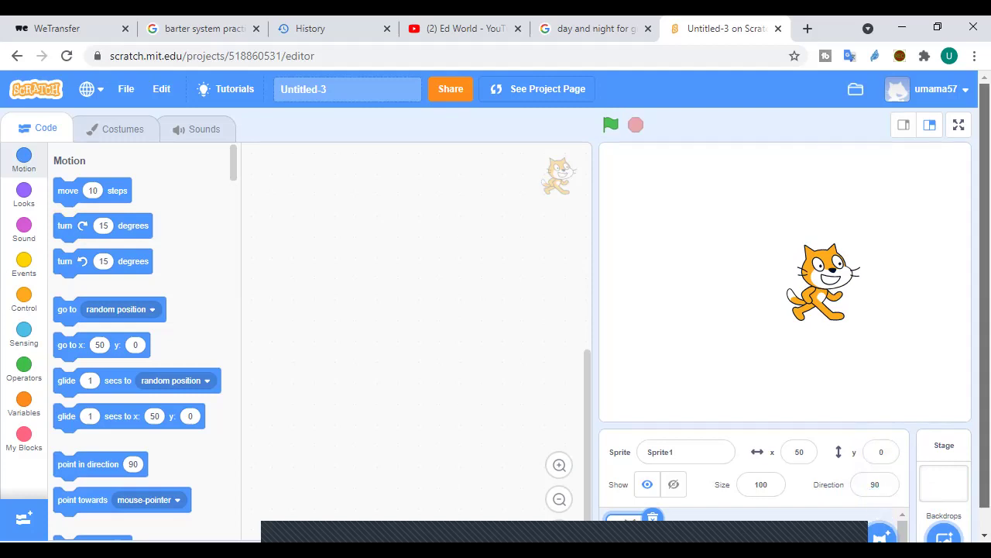
{"action": "scroll", "coordinate": [881, 530], "scroll_direction": "down", "scroll_amount": 1}
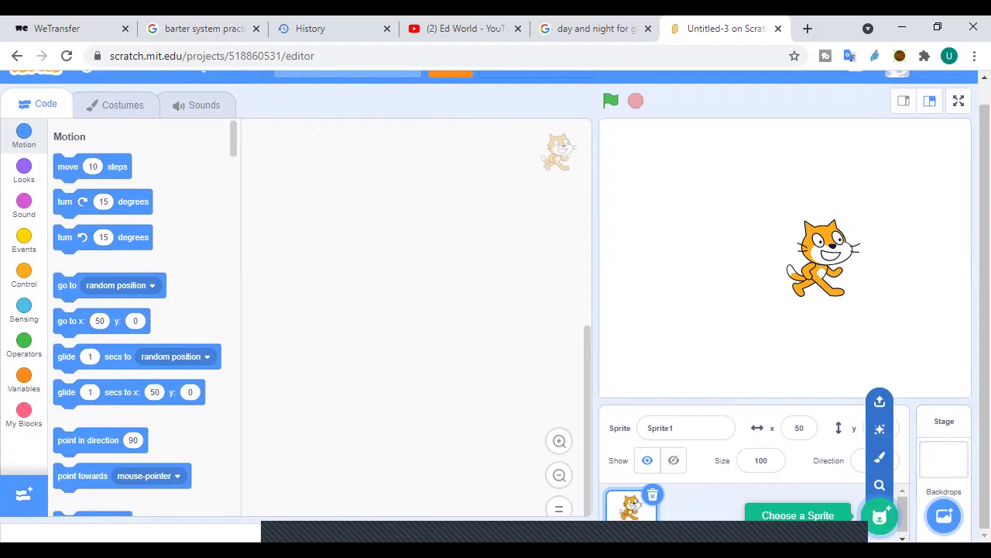
{"action": "left_click", "coordinate": [880, 516]}
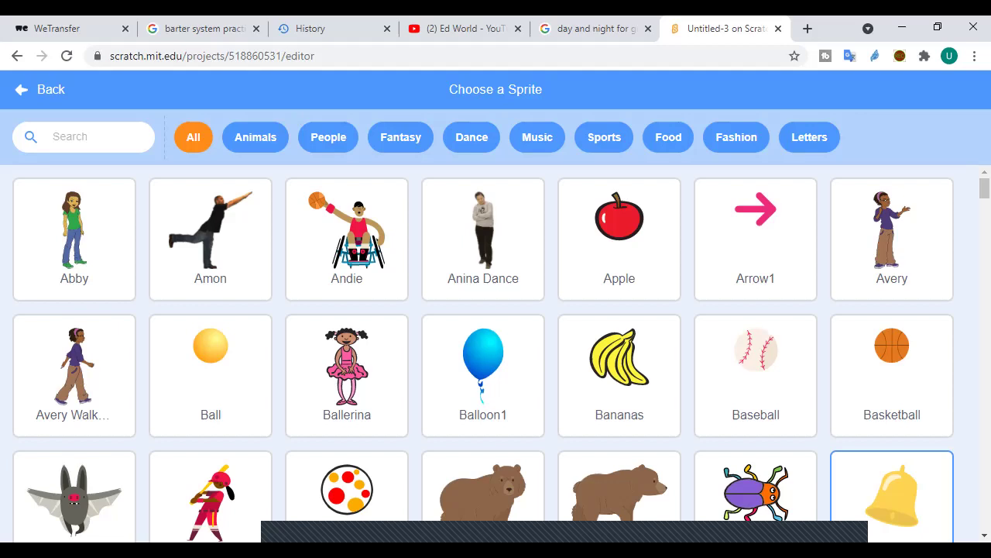
{"action": "left_click", "coordinate": [255, 136]}
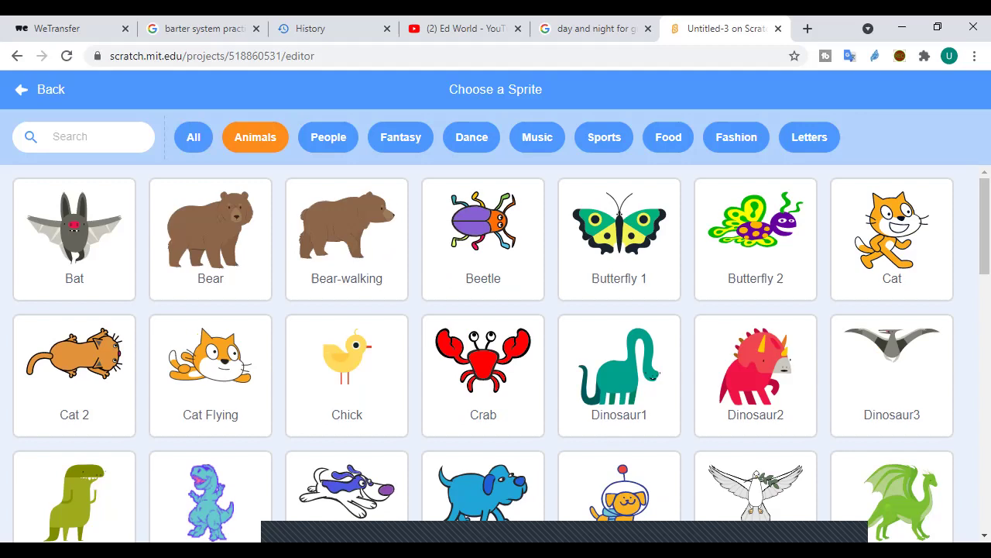
{"action": "left_click", "coordinate": [328, 136]}
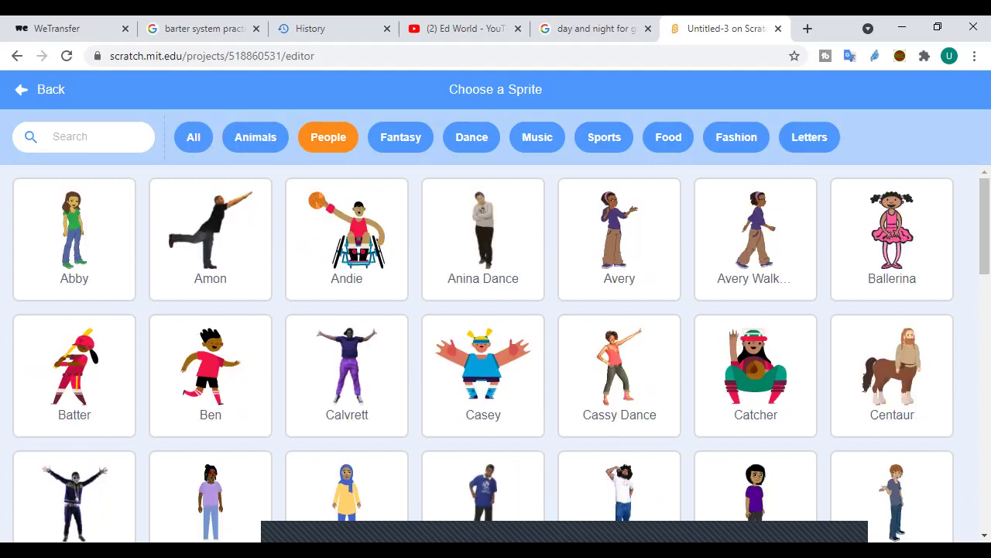
{"action": "left_click", "coordinate": [401, 137]}
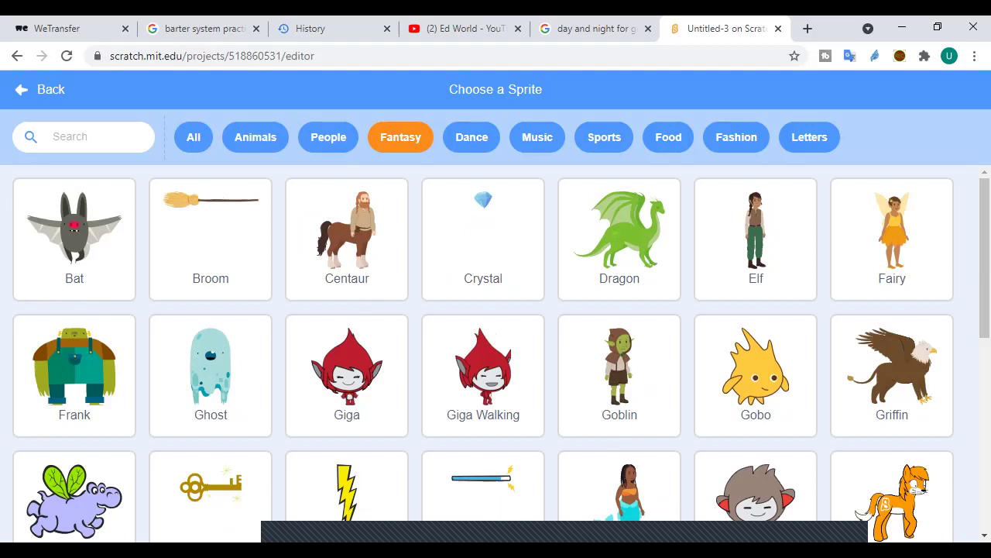
{"action": "left_click", "coordinate": [471, 136]}
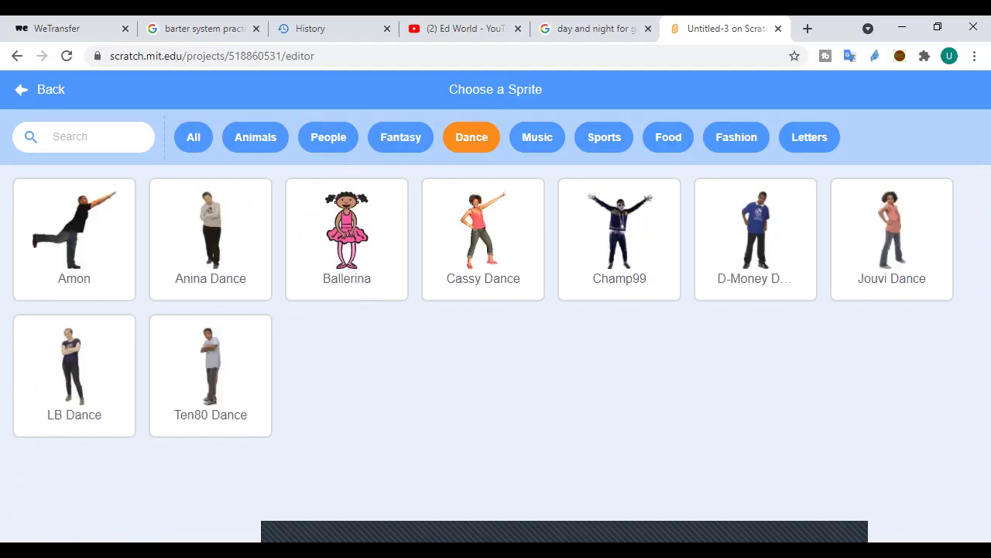
{"action": "left_click", "coordinate": [537, 137]}
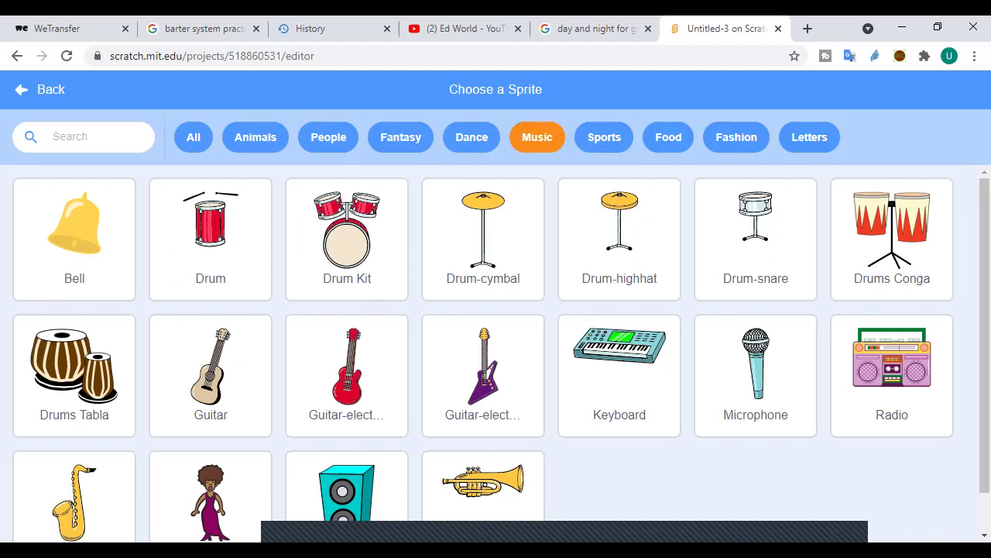
{"action": "left_click", "coordinate": [605, 136]}
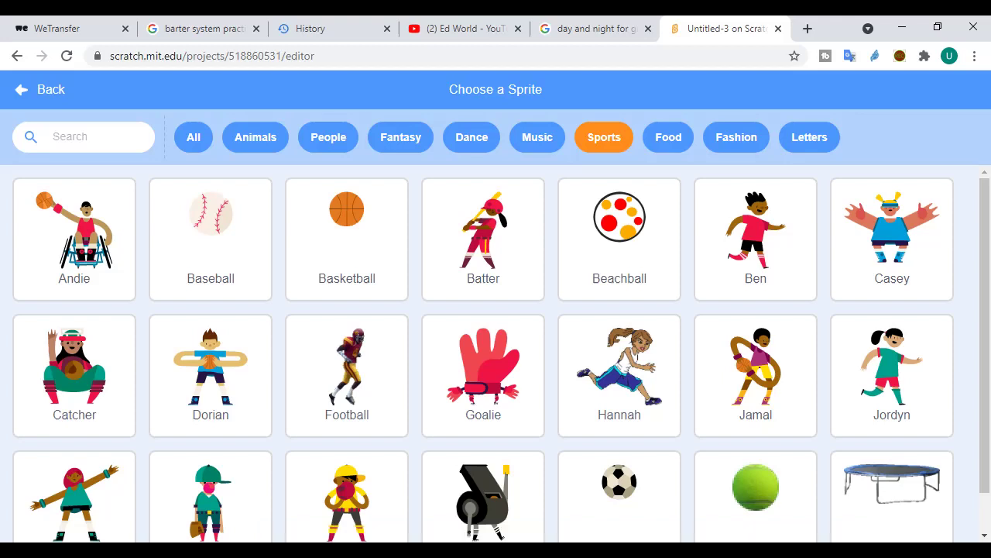
{"action": "left_click", "coordinate": [669, 136]}
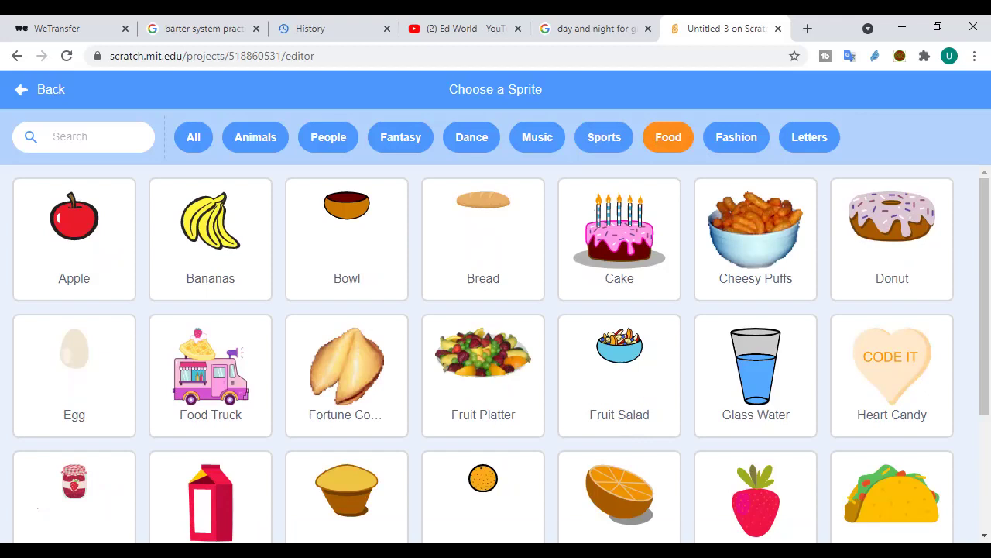
{"action": "left_click", "coordinate": [736, 137]}
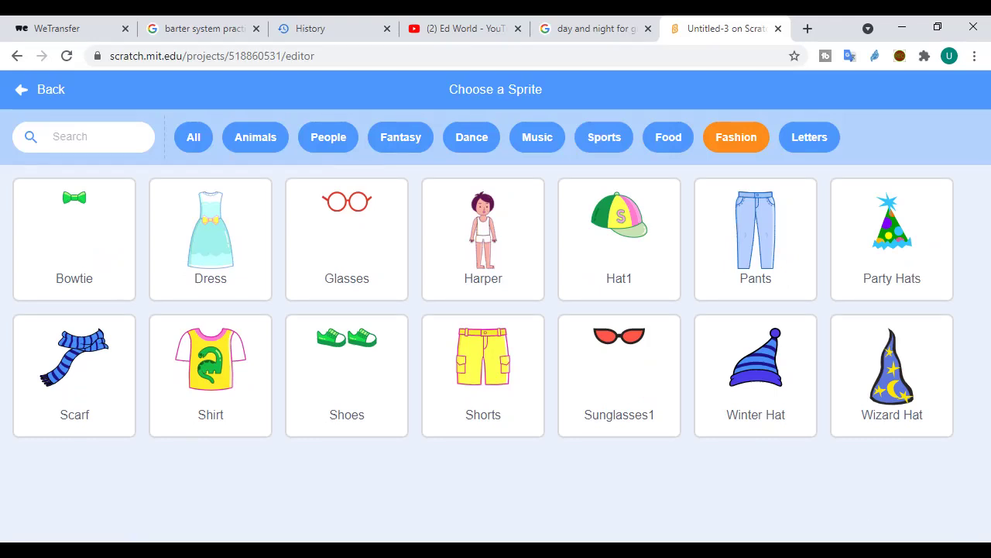
{"action": "left_click", "coordinate": [809, 136]}
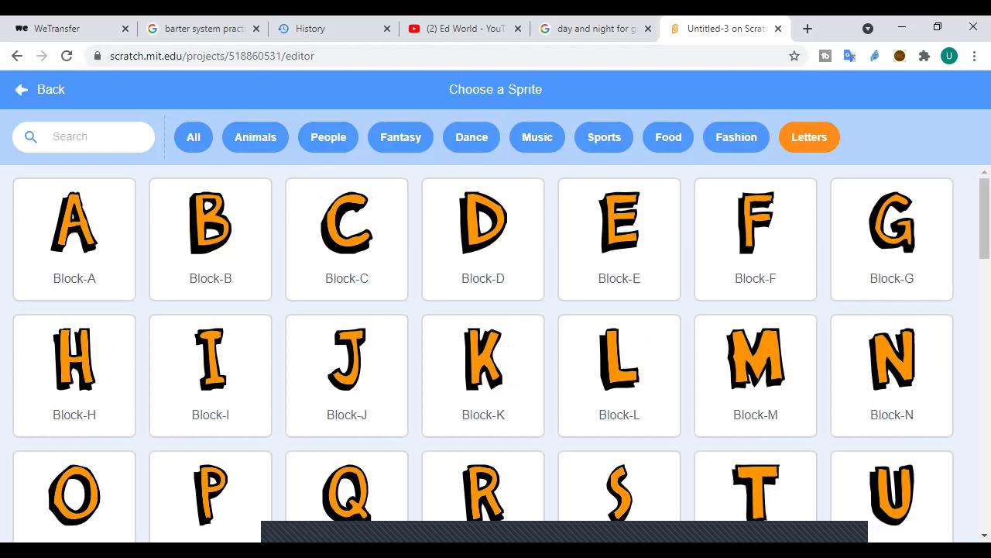
{"action": "scroll", "coordinate": [496, 354], "scroll_direction": "down", "scroll_amount": 12}
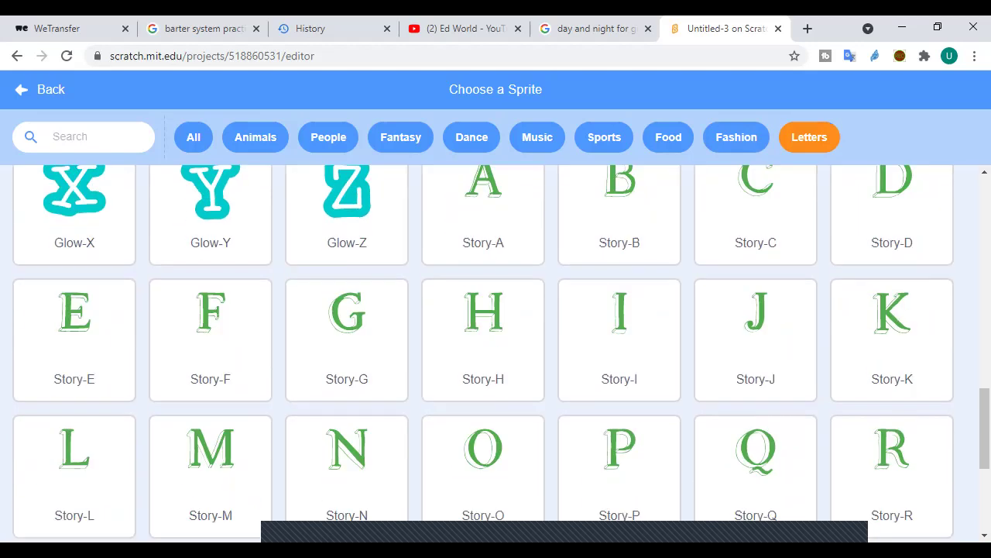
{"action": "scroll", "coordinate": [495, 353], "scroll_direction": "down", "scroll_amount": 4}
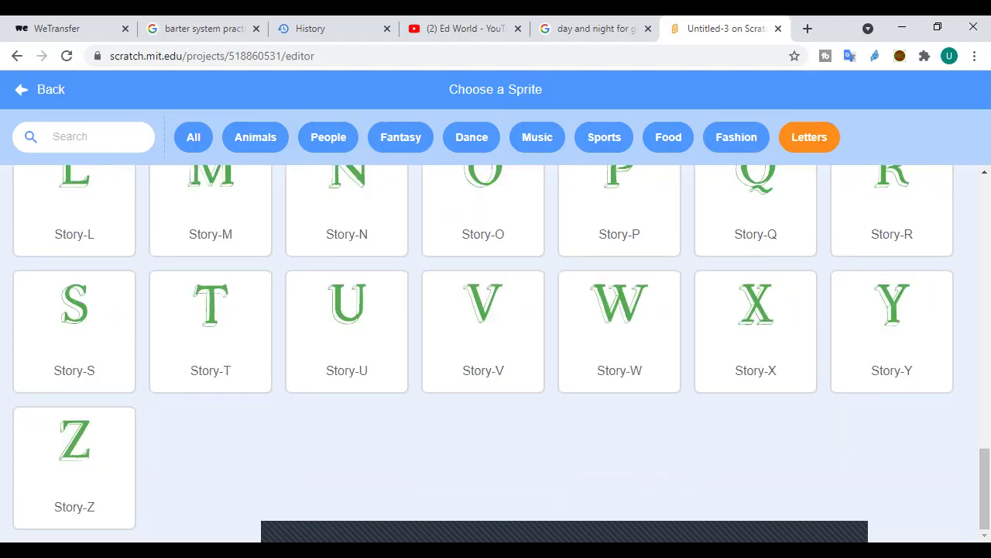
Browse the complete, unfiltered collection of sprites in the library and return near its beginning
{"action": "left_click", "coordinate": [193, 137]}
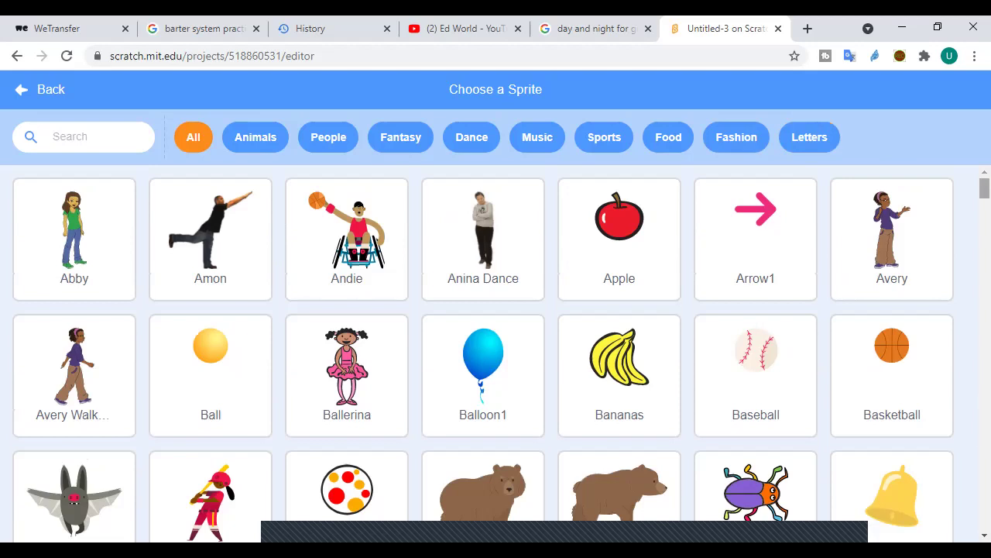
{"action": "scroll", "coordinate": [483, 354], "scroll_direction": "down", "scroll_amount": 9}
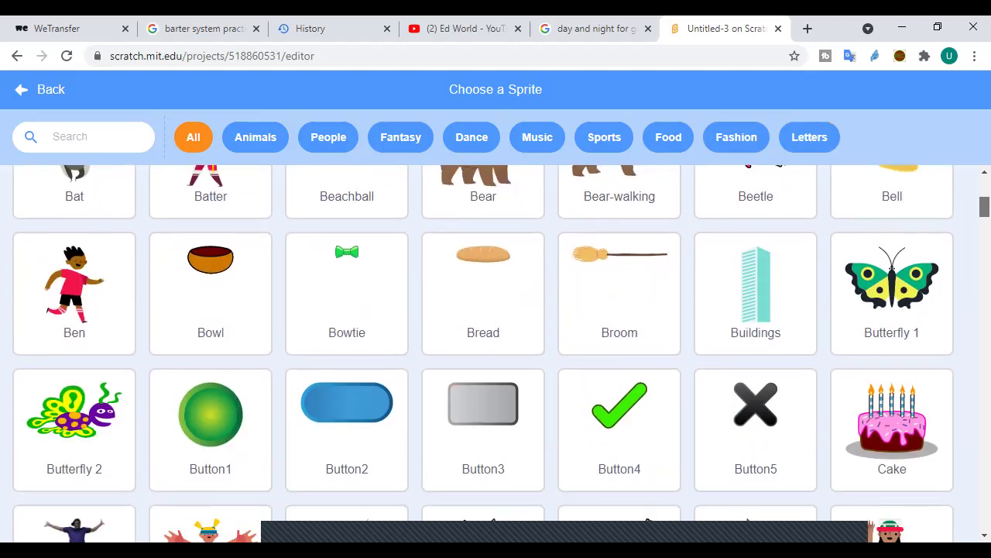
{"action": "scroll", "coordinate": [483, 353], "scroll_direction": "down", "scroll_amount": 10}
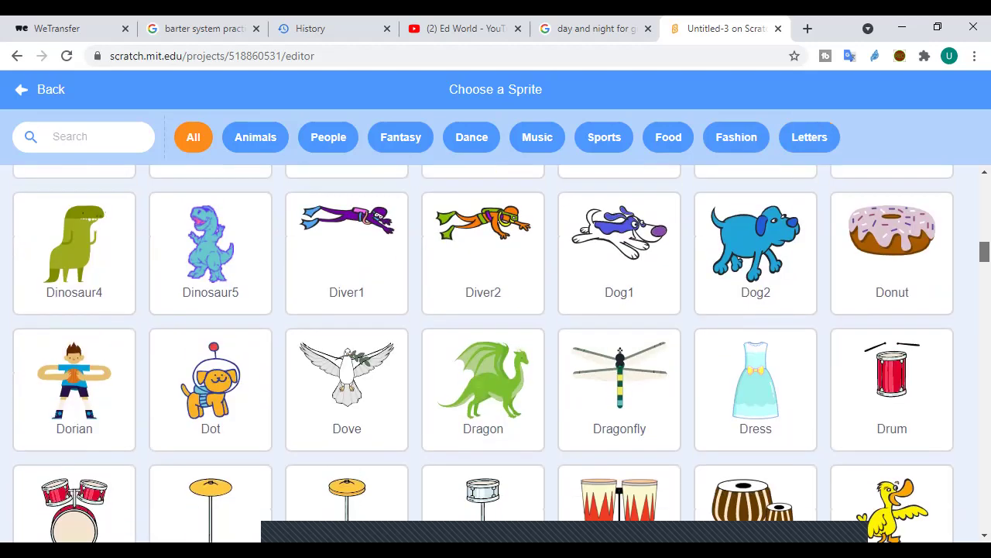
{"action": "scroll", "coordinate": [483, 353], "scroll_direction": "down", "scroll_amount": 20}
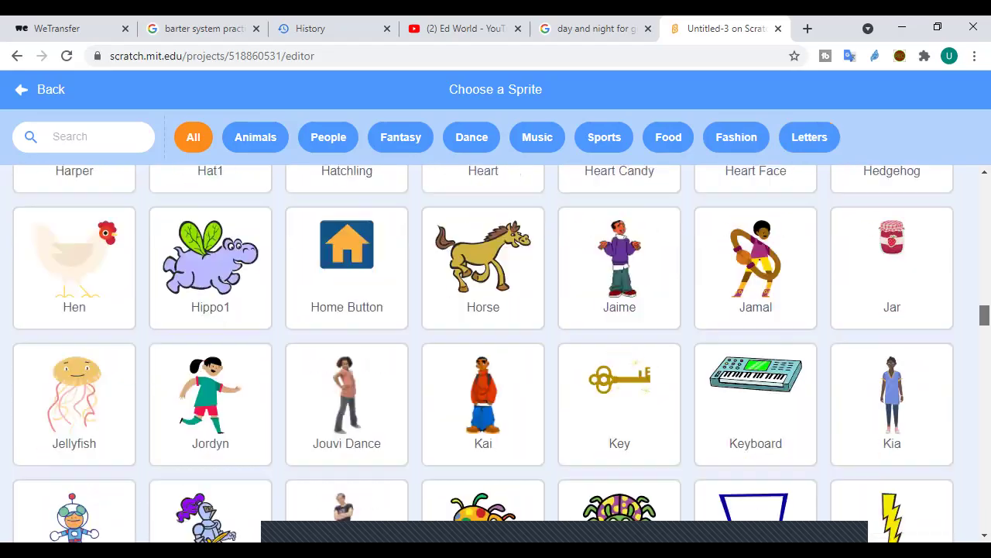
{"action": "scroll", "coordinate": [483, 353], "scroll_direction": "down", "scroll_amount": 20}
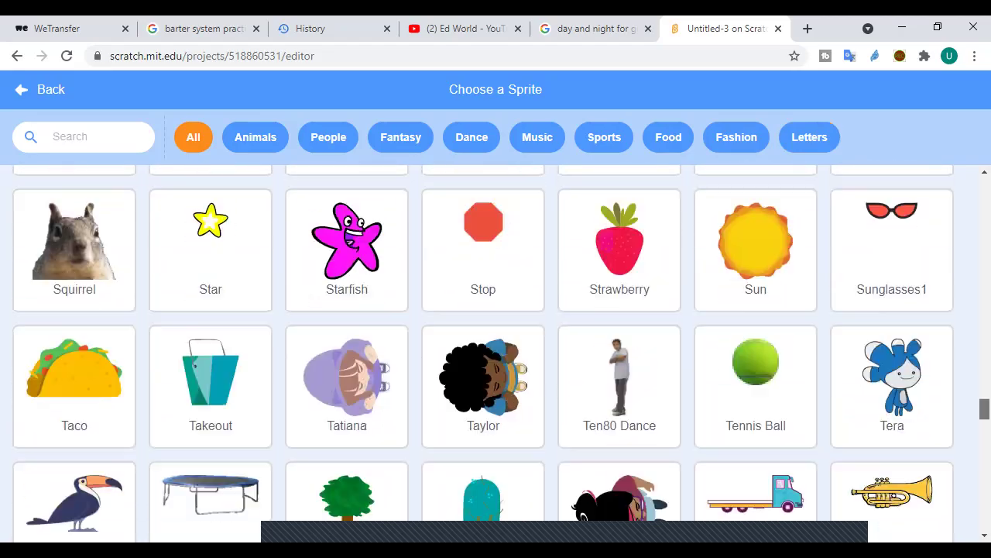
{"action": "scroll", "coordinate": [484, 353], "scroll_direction": "down", "scroll_amount": 5}
{"action": "scroll", "coordinate": [483, 354], "scroll_direction": "up", "scroll_amount": 20}
{"action": "scroll", "coordinate": [483, 353], "scroll_direction": "up", "scroll_amount": 10}
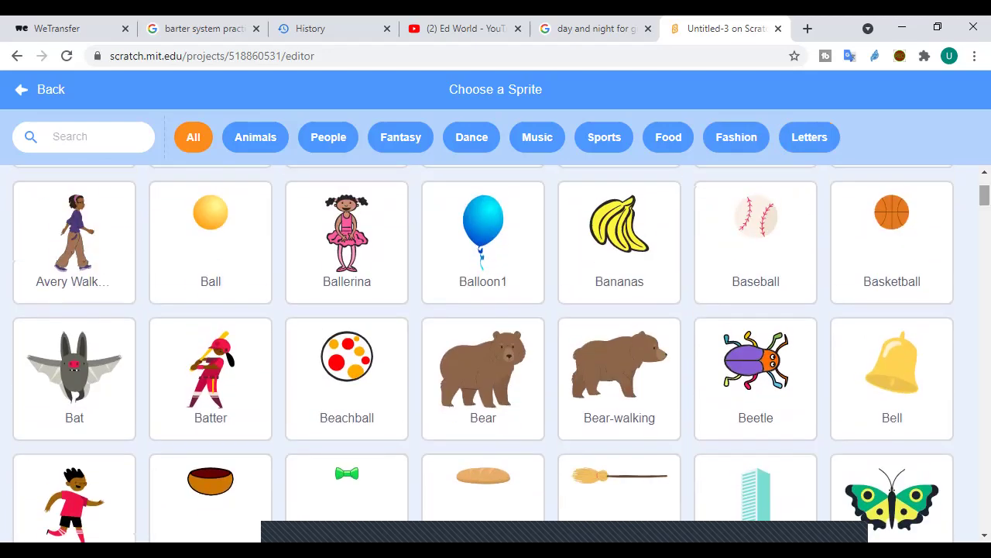
Look through the Animals, People, Fantasy and Dance categories again and add the Bear sprite from Animals to the project
{"action": "left_click", "coordinate": [255, 136]}
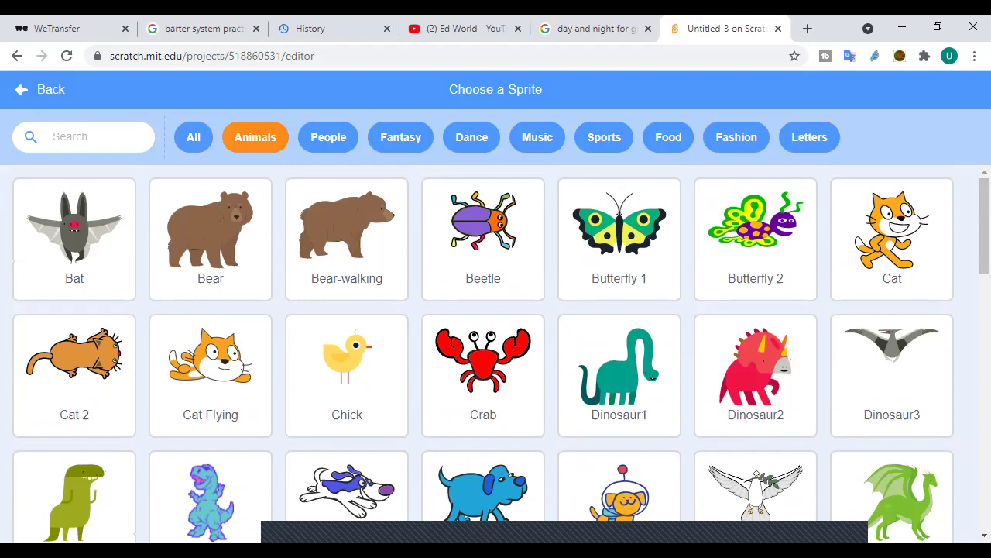
{"action": "left_click", "coordinate": [328, 137]}
{"action": "left_click", "coordinate": [401, 136]}
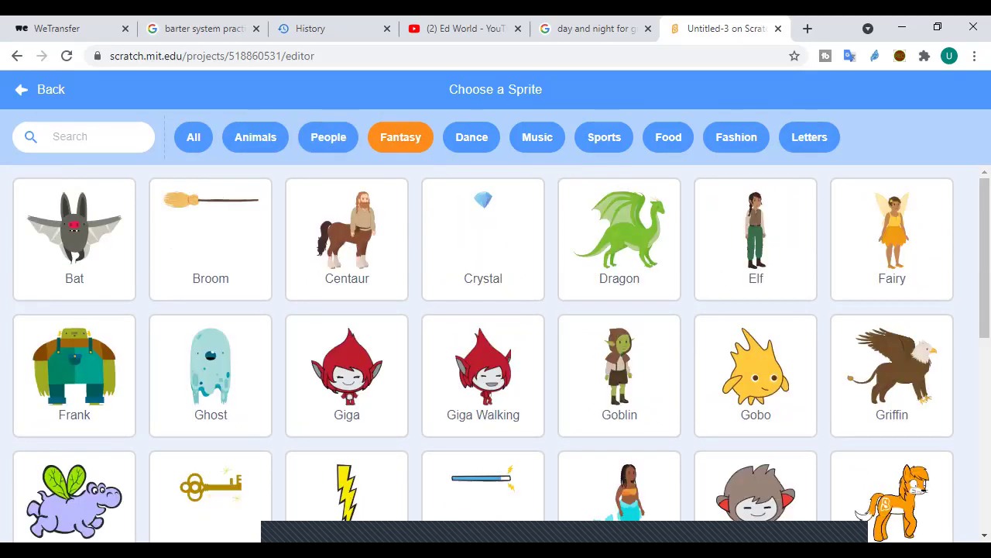
{"action": "left_click", "coordinate": [471, 136]}
{"action": "left_click", "coordinate": [255, 137]}
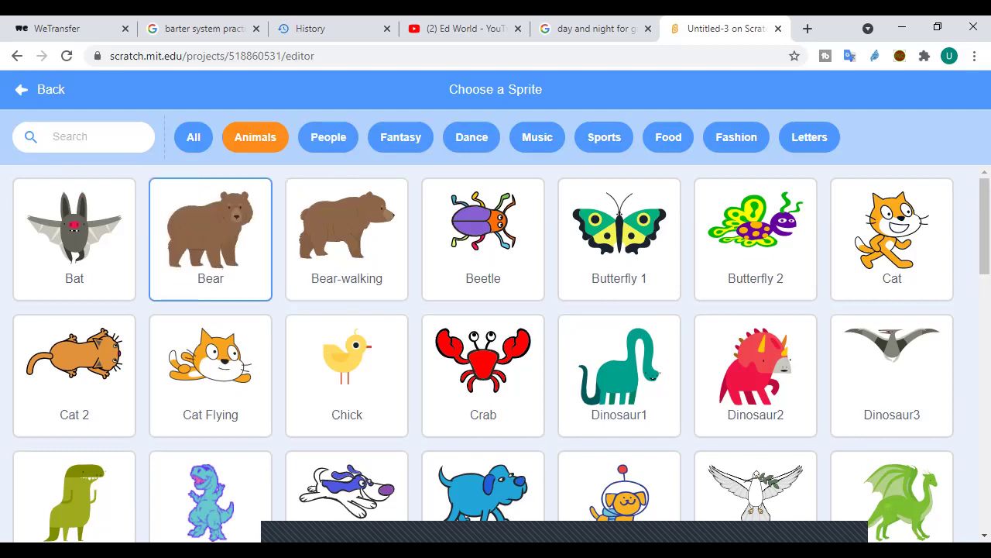
{"action": "left_click", "coordinate": [210, 233]}
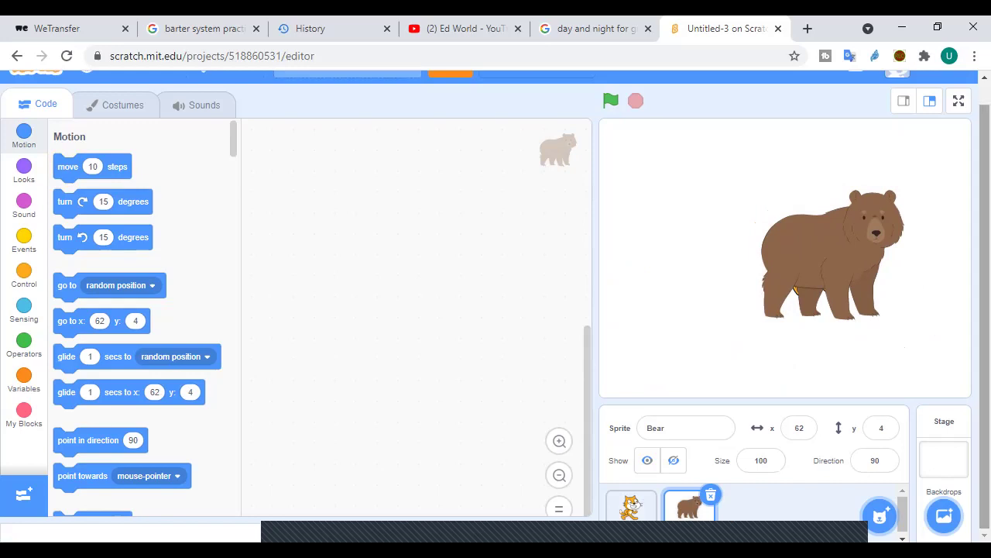
Save the current project online under its existing name
{"action": "scroll", "coordinate": [495, 306], "scroll_direction": "up", "scroll_amount": 1}
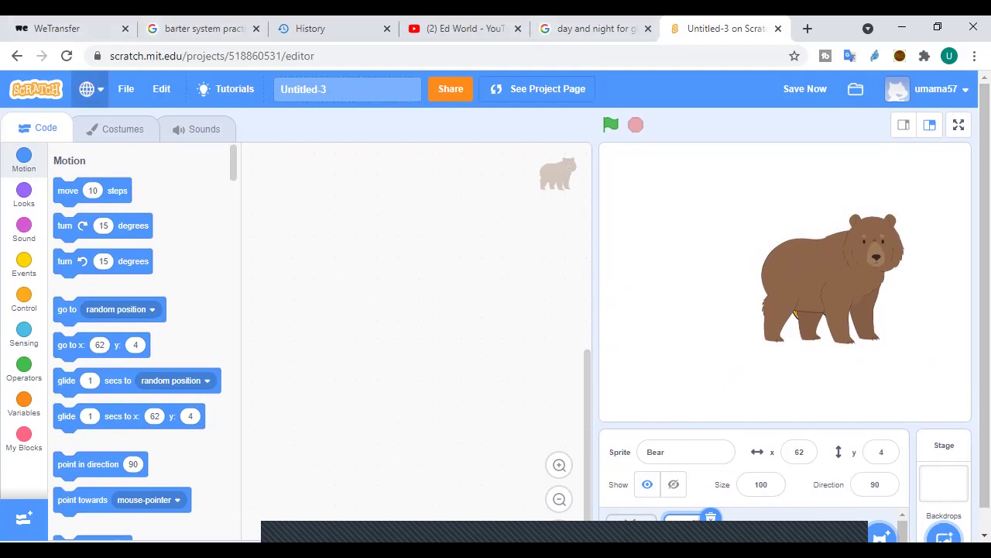
{"action": "left_click", "coordinate": [126, 88]}
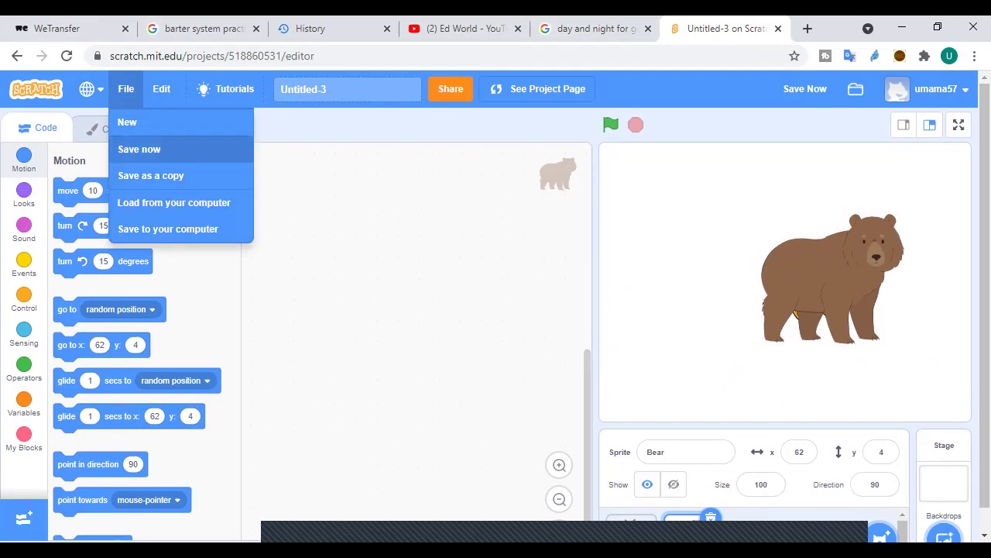
{"action": "left_click", "coordinate": [139, 149]}
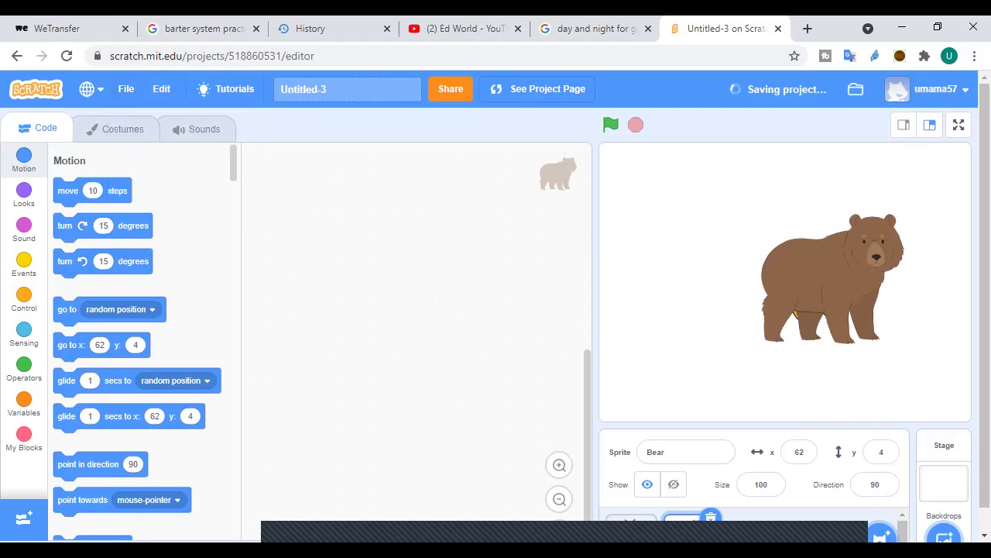